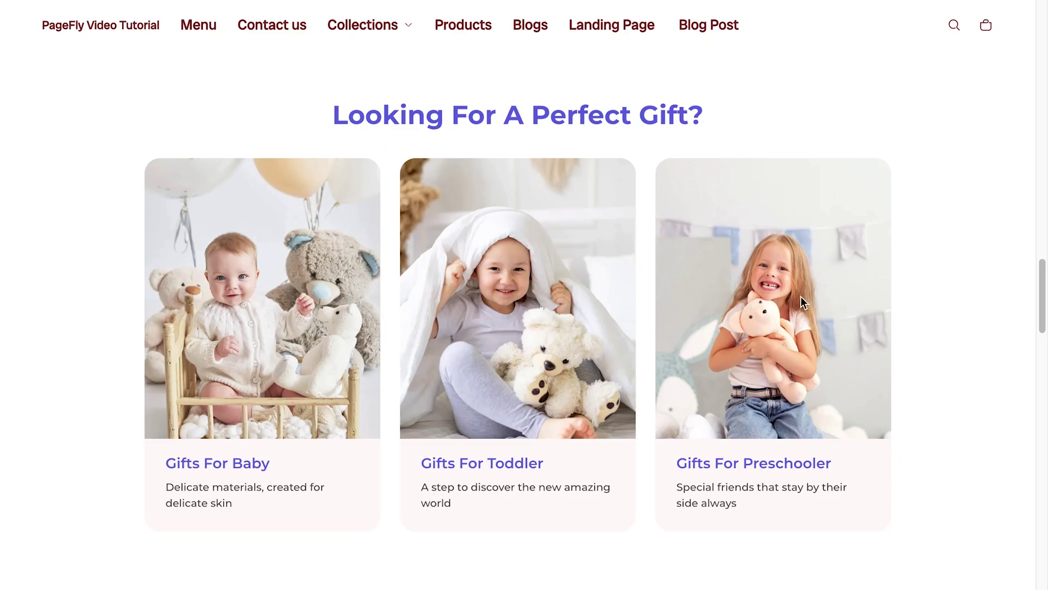
# - Scroll the storefront page past the gift cards to the What Our Customers Say reviews
pyautogui.scroll(-15, 832, 349)
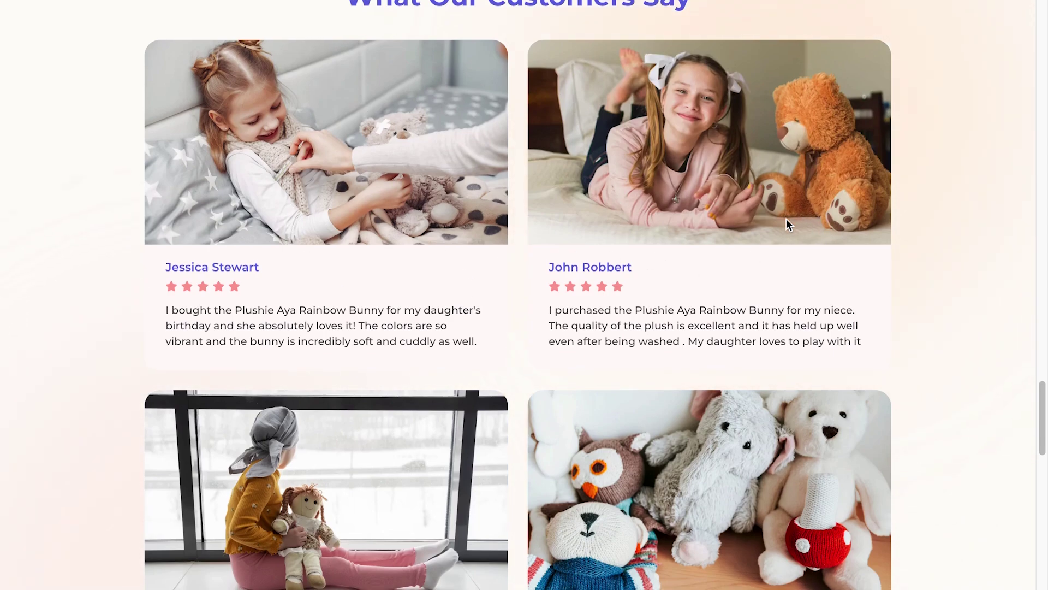
pyautogui.scroll(-4, 697, 222)
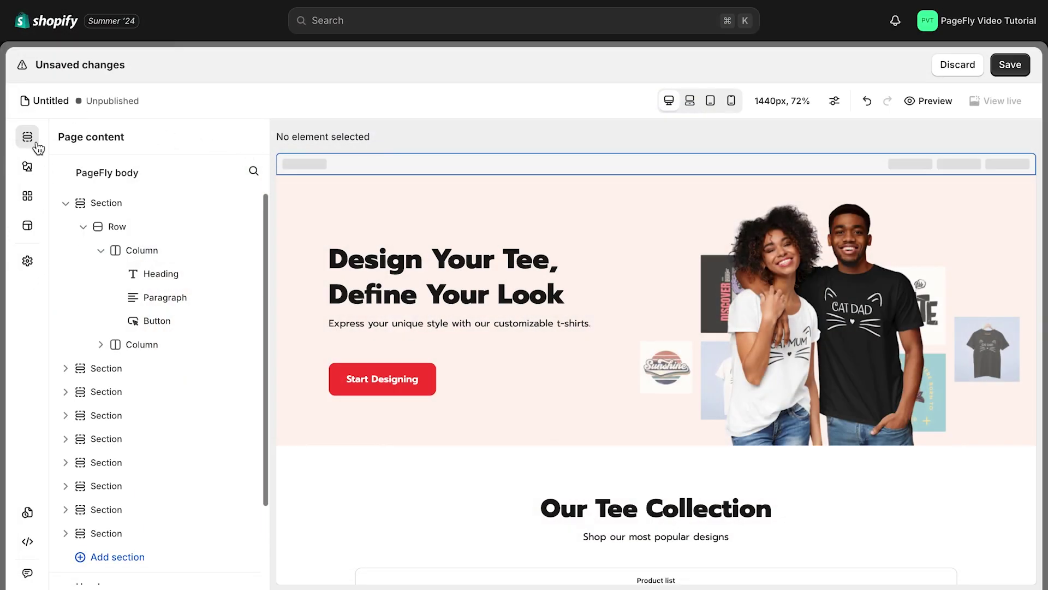
# - Add the three-column image-card Content list preset in a new section below the hero
pyautogui.click(29, 172)
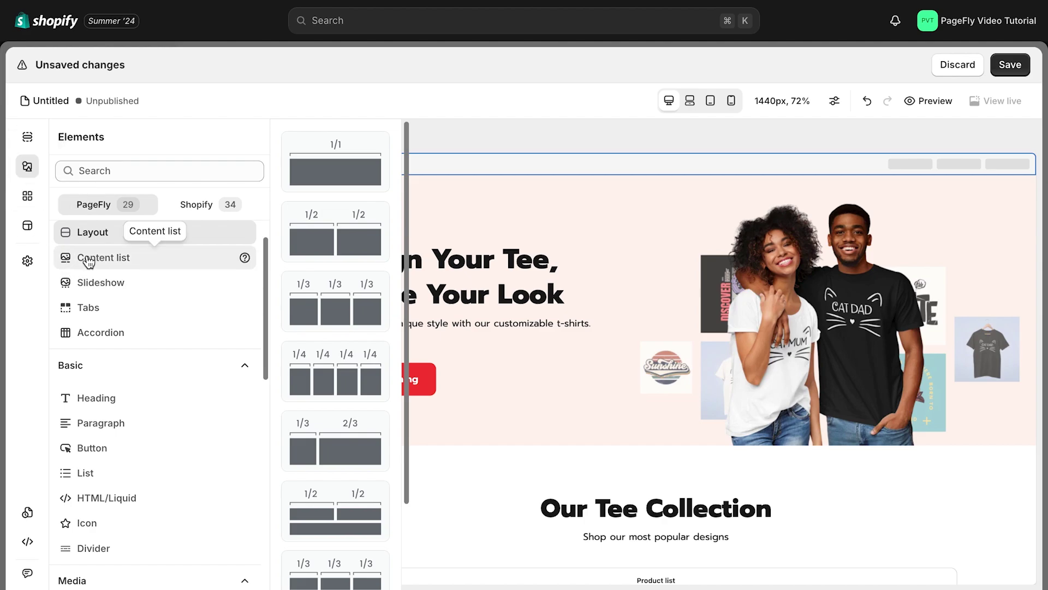
pyautogui.scroll(-1, 113, 266)
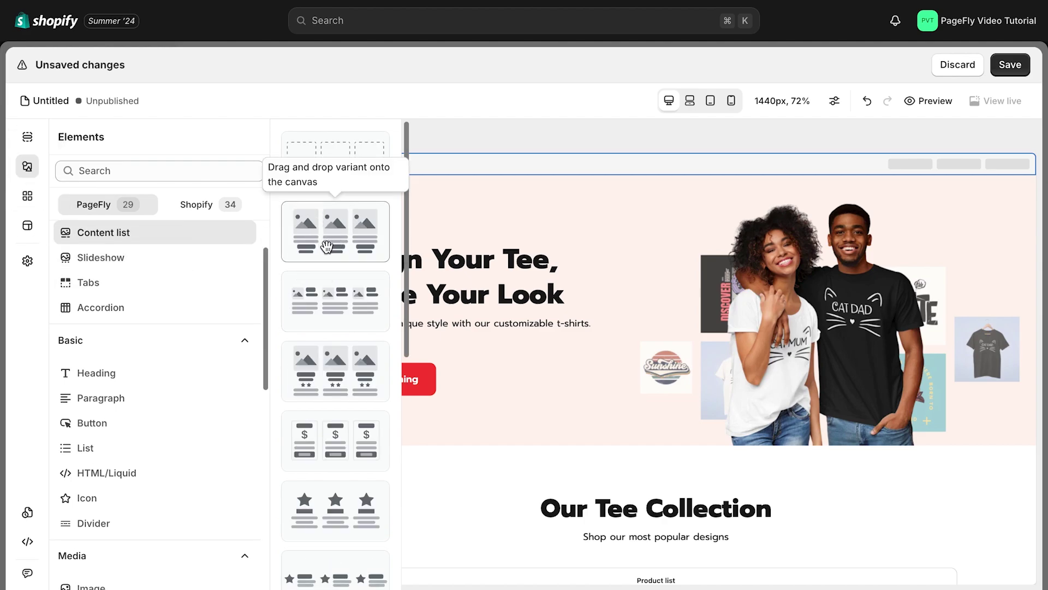
pyautogui.press('super+z')
pyautogui.moveTo(337, 244); pyautogui.dragTo(396, 438)
pyautogui.scroll(-5, 396, 438)
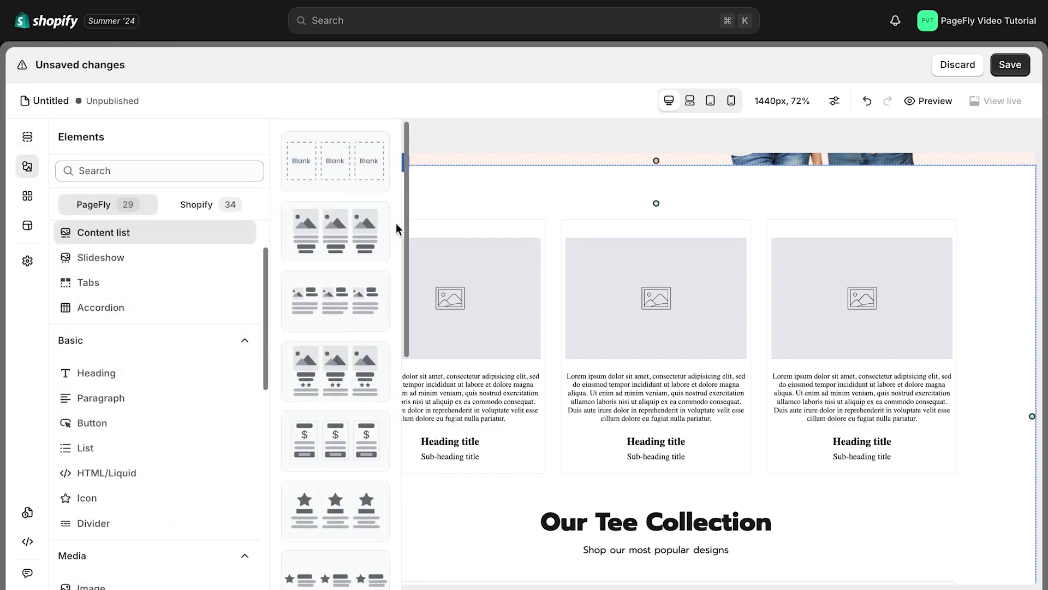
pyautogui.scroll(-2, 398, 222)
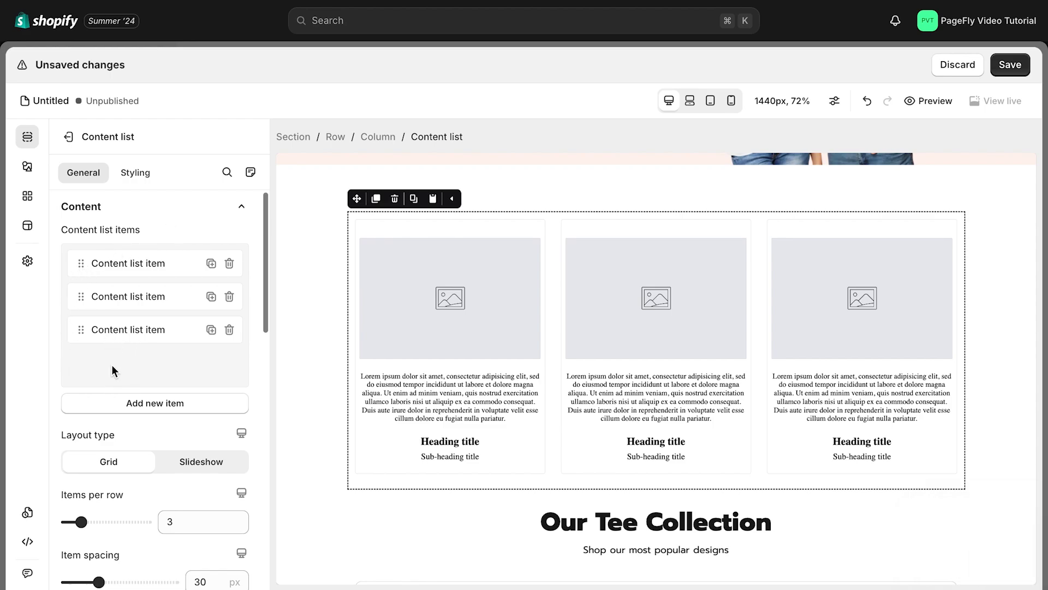
pyautogui.click(137, 404)
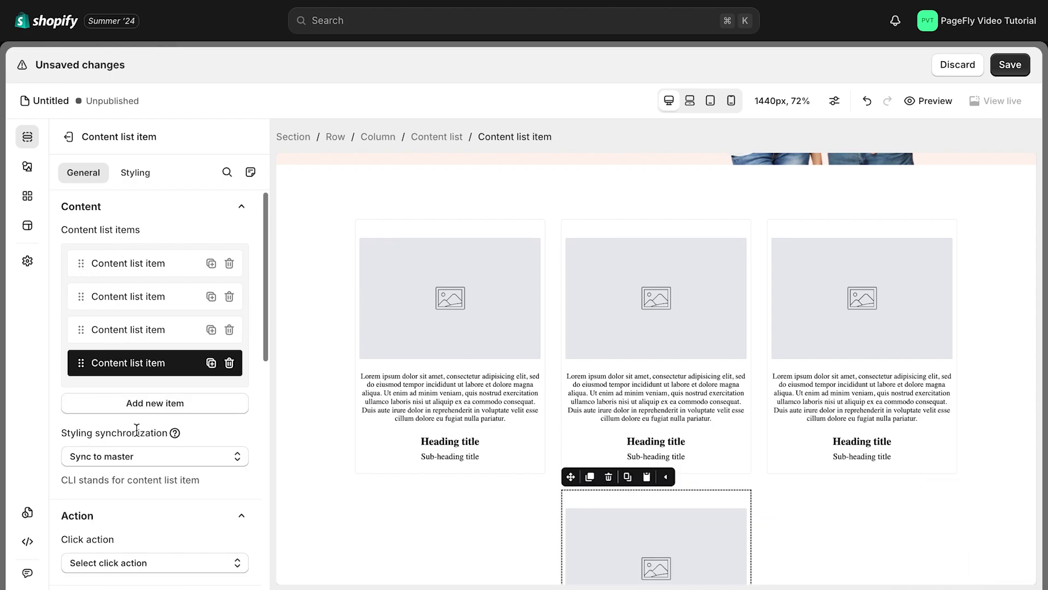
pyautogui.click(136, 410)
pyautogui.scroll(-2, 339, 410)
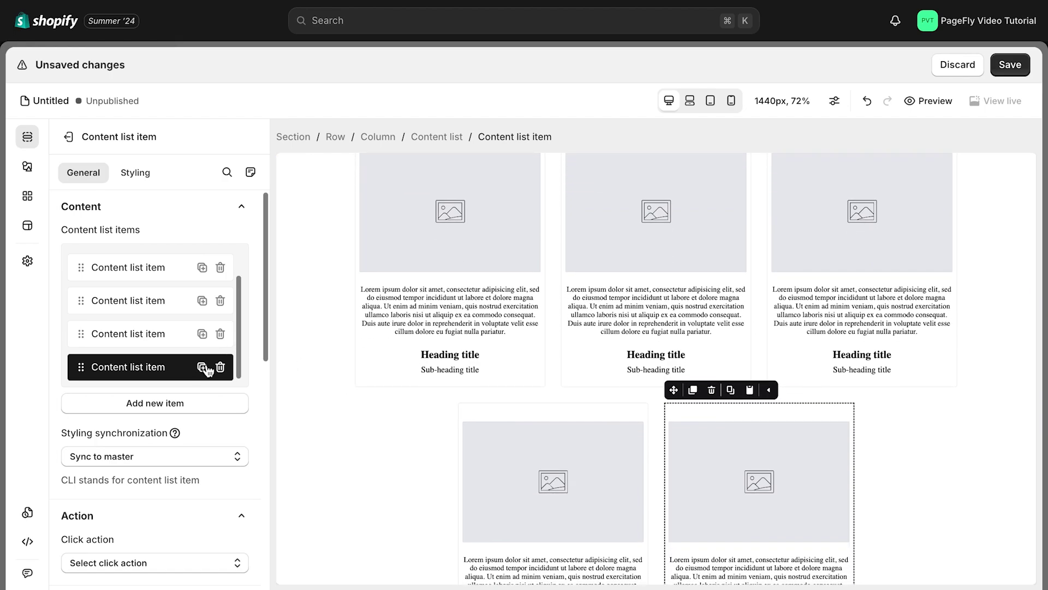
pyautogui.moveTo(83, 373); pyautogui.dragTo(79, 303)
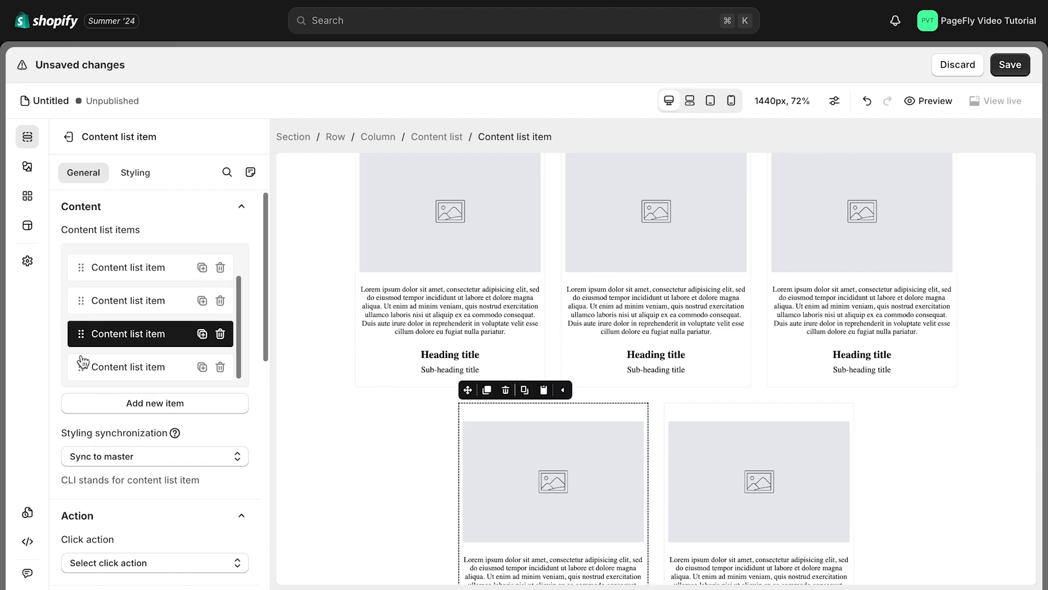
pyautogui.moveTo(79, 356); pyautogui.dragTo(84, 329)
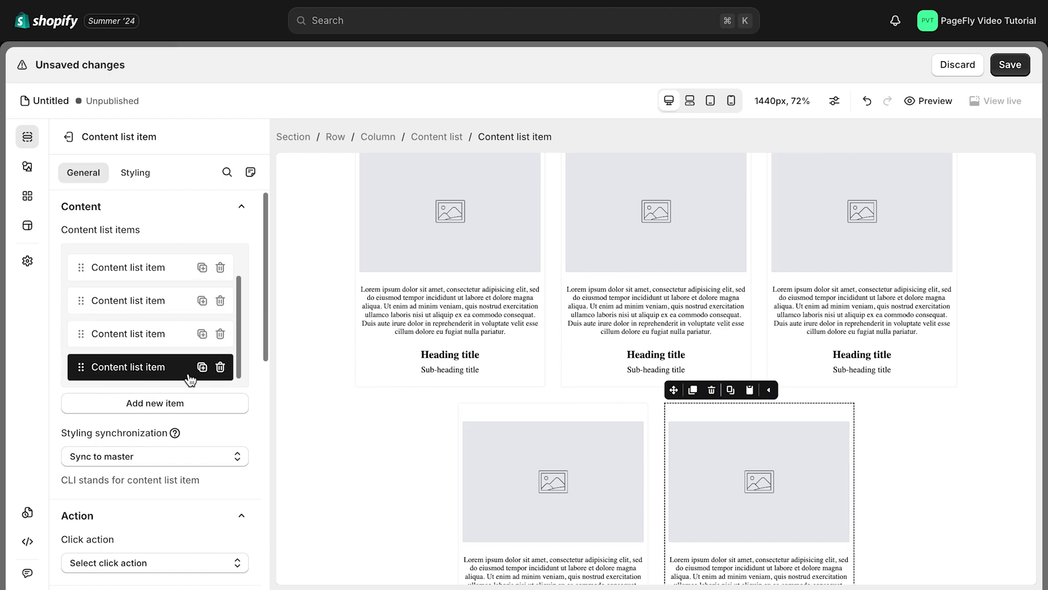
pyautogui.click(221, 368)
pyautogui.click(229, 365)
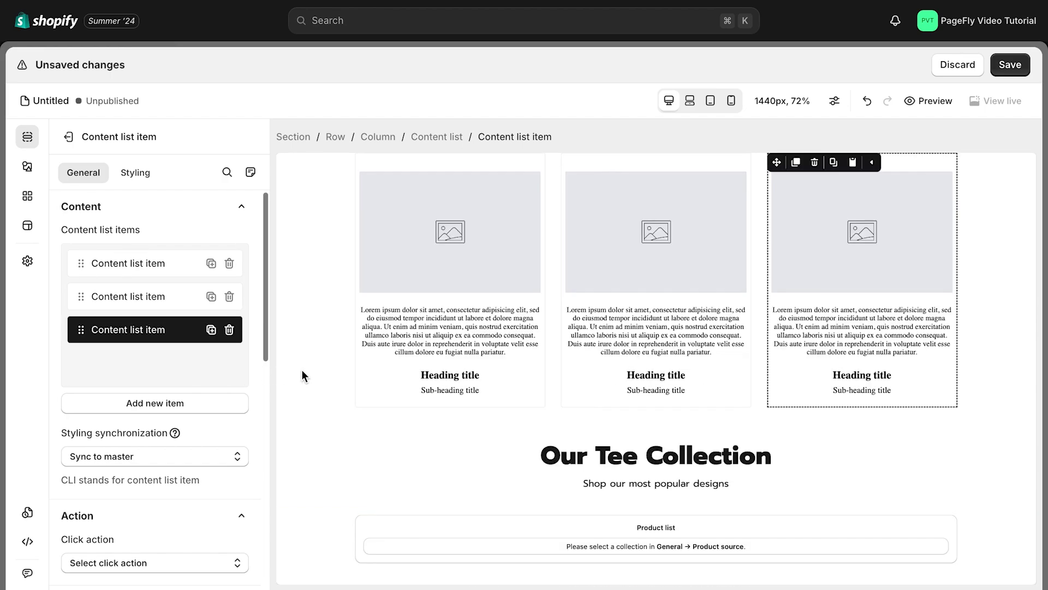
# - Keep the Content list at 3 items per row and reduce item spacing to 20 px
pyautogui.scroll(-3, 265, 361)
pyautogui.scroll(-1, 267, 363)
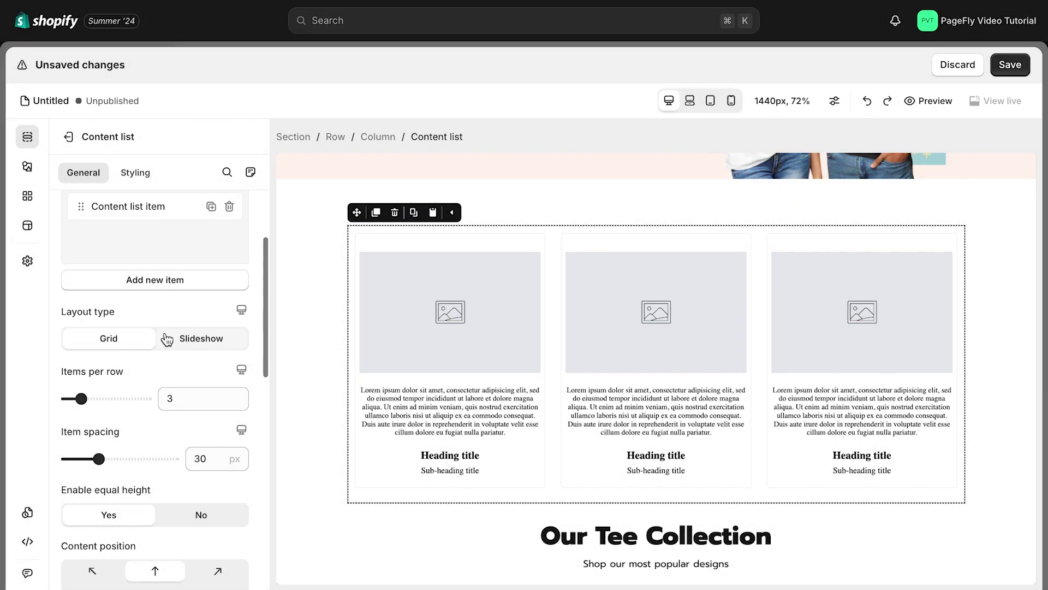
pyautogui.moveTo(82, 398)
pyautogui.mouseDown()
pyautogui.moveTo(61, 408)
pyautogui.moveTo(81, 402)
pyautogui.mouseUp()
pyautogui.moveTo(101, 462); pyautogui.dragTo(94, 466)
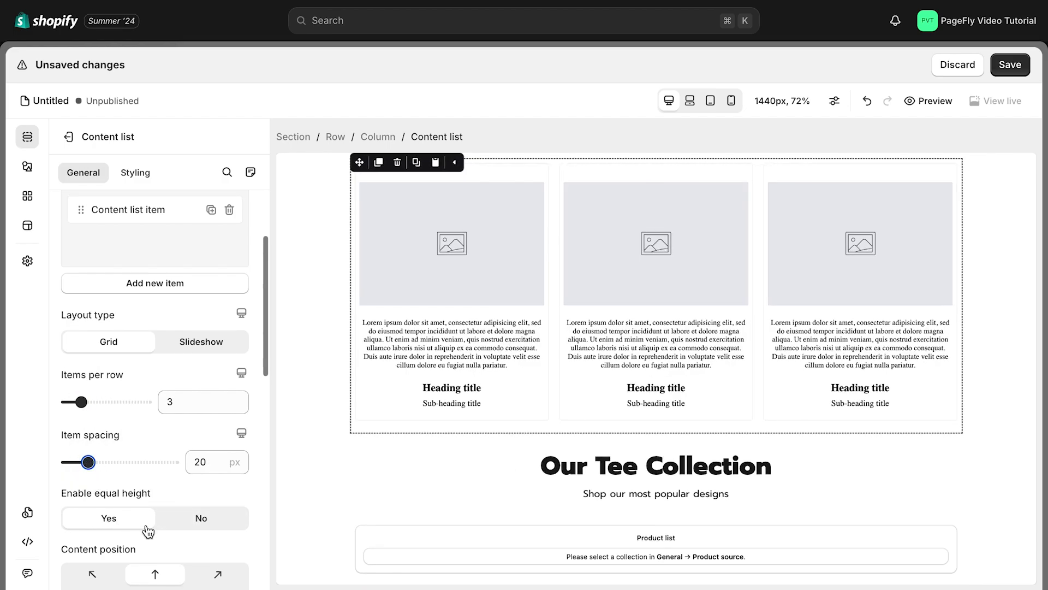
# - Make the Content list a Slideshow showing two items, 14 px apart, with partial items displayed
pyautogui.click(202, 343)
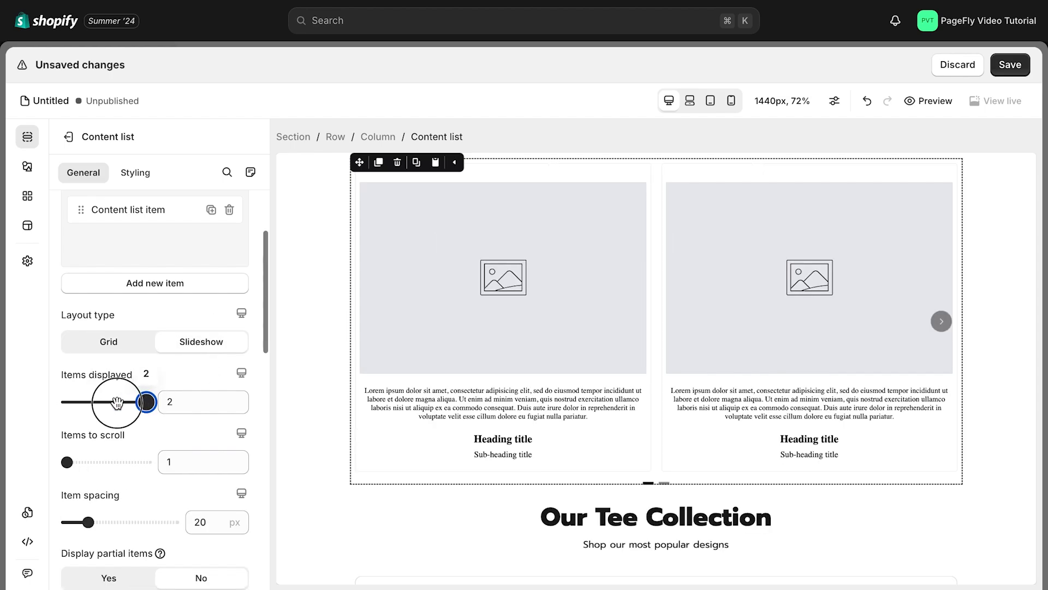
pyautogui.moveTo(119, 403); pyautogui.dragTo(67, 402)
pyautogui.click(943, 416)
pyautogui.click(83, 399)
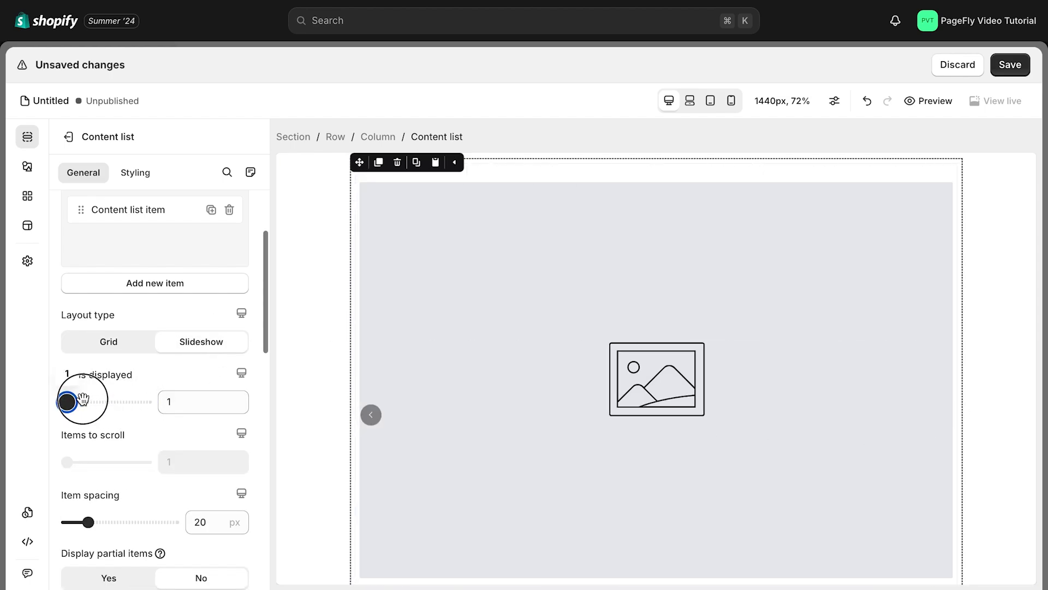
pyautogui.moveTo(68, 403); pyautogui.dragTo(146, 402)
pyautogui.moveTo(67, 462)
pyautogui.mouseDown()
pyautogui.moveTo(146, 462)
pyautogui.moveTo(68, 458)
pyautogui.mouseUp()
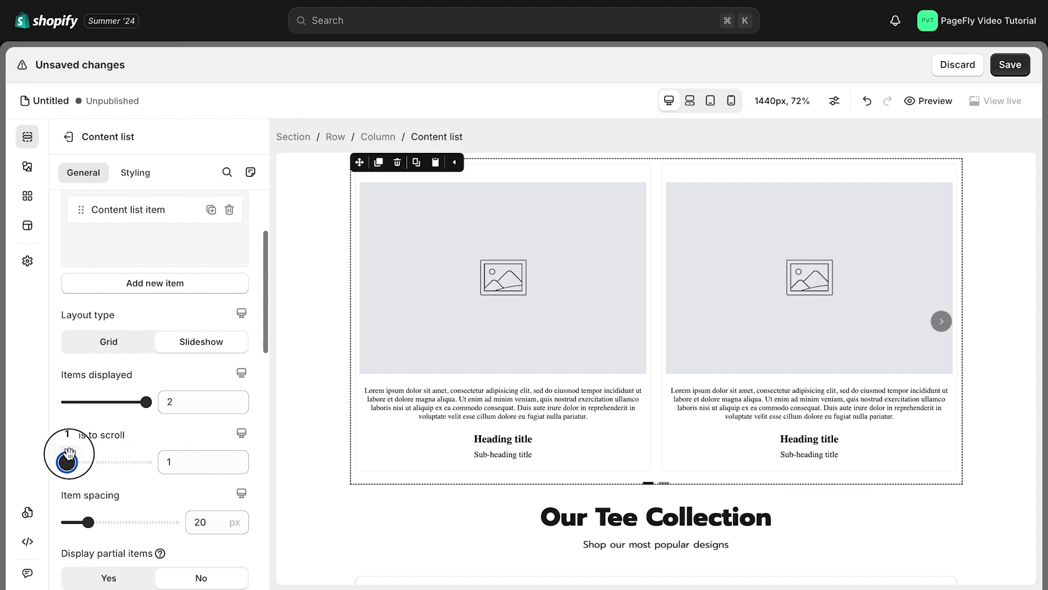
pyautogui.moveTo(90, 522); pyautogui.dragTo(81, 523)
pyautogui.scroll(-3, 136, 532)
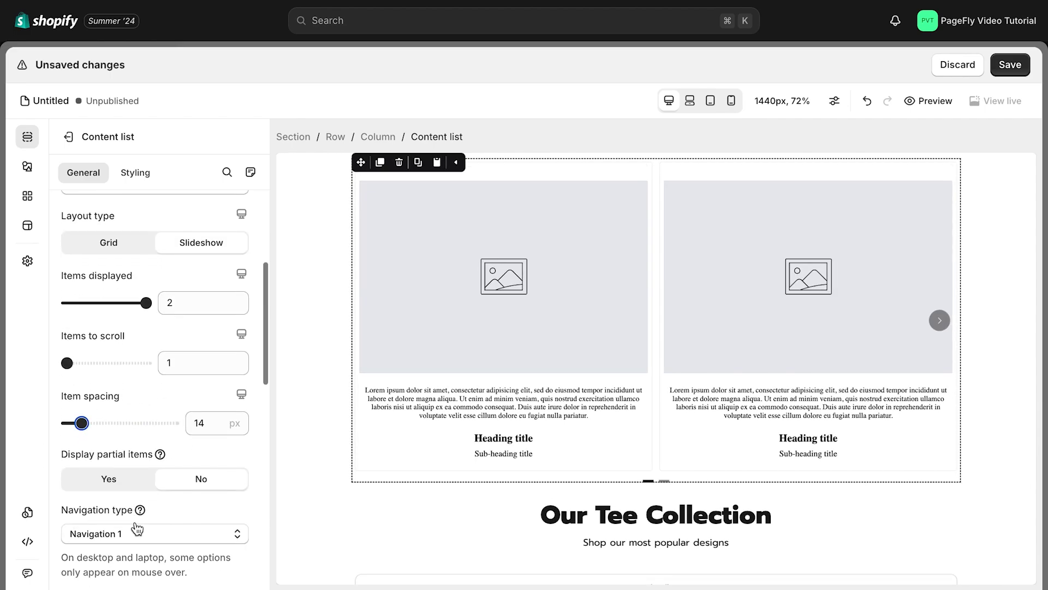
pyautogui.click(114, 463)
pyautogui.click(197, 457)
pyautogui.click(111, 461)
# - Keep Navigation 1 and Pagination 1 styles, then preview the slideshow at 320px mobile width
pyautogui.click(152, 511)
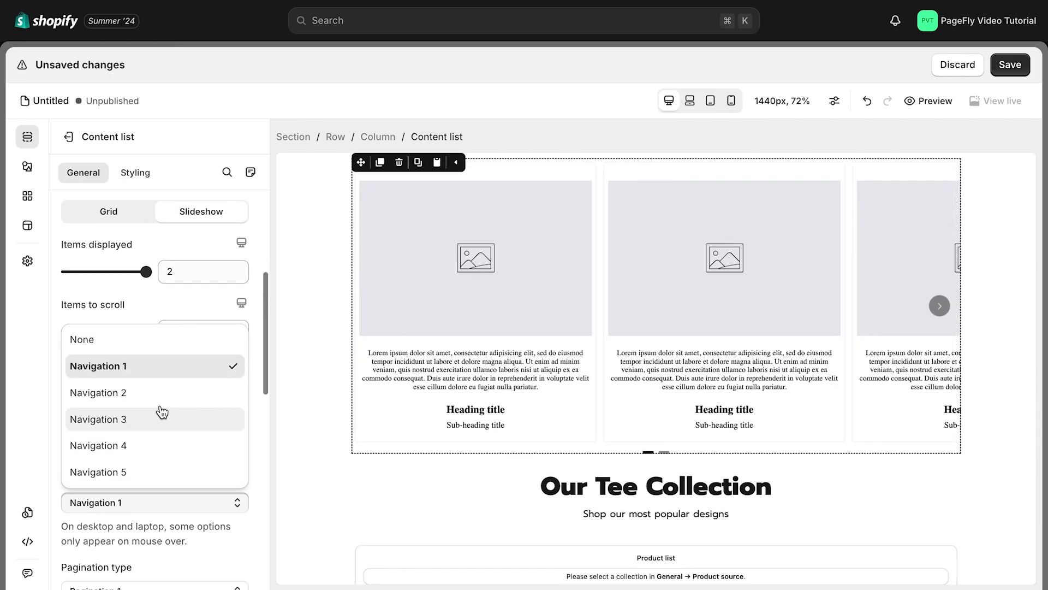
pyautogui.click(131, 391)
pyautogui.click(173, 501)
pyautogui.click(169, 365)
pyautogui.scroll(-3, 170, 468)
pyautogui.click(133, 449)
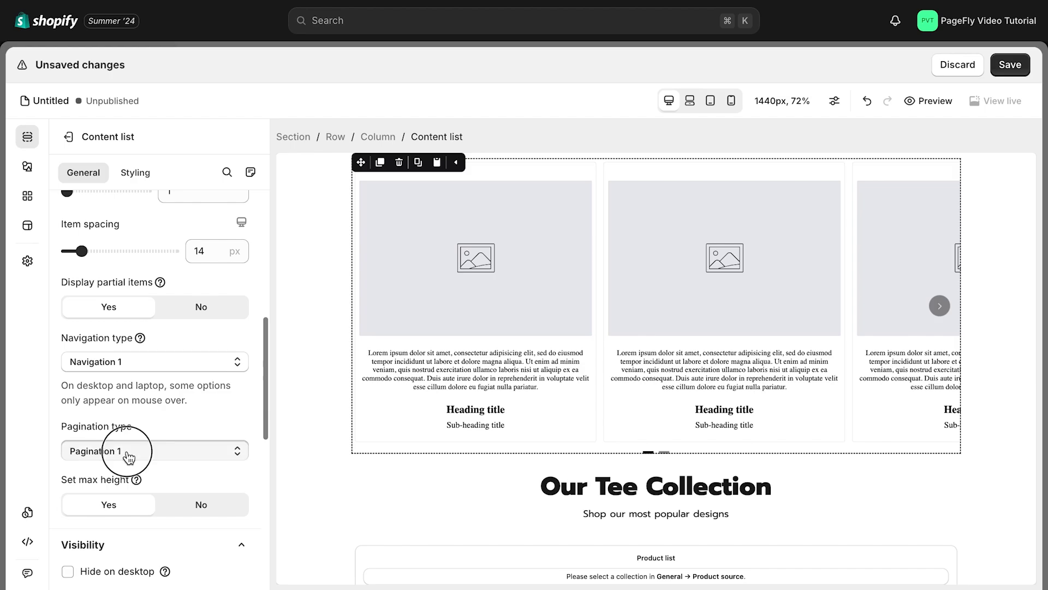
pyautogui.click(108, 506)
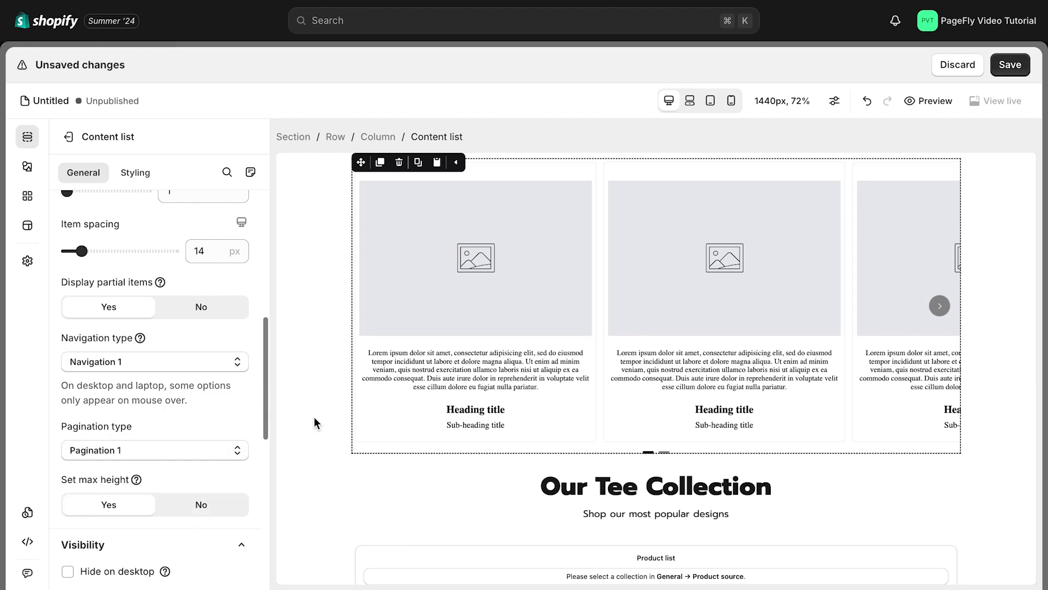
pyautogui.click(731, 100)
pyautogui.scroll(5, 185, 303)
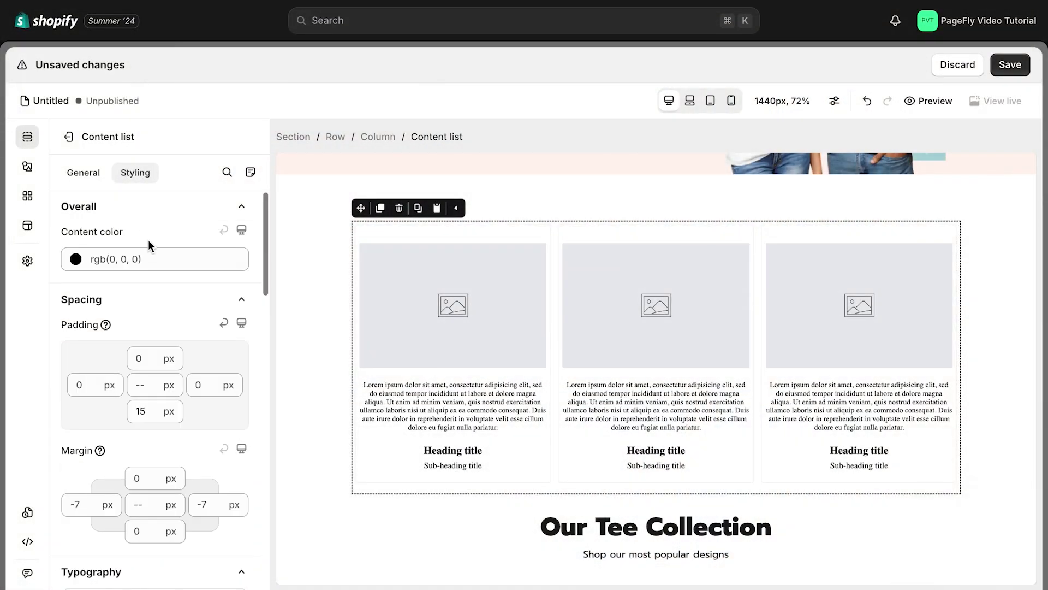
# - Scroll through the Content list's Spacing, Typography, Background, Border, Effects and Advanced styling sections
pyautogui.scroll(-3, 99, 305)
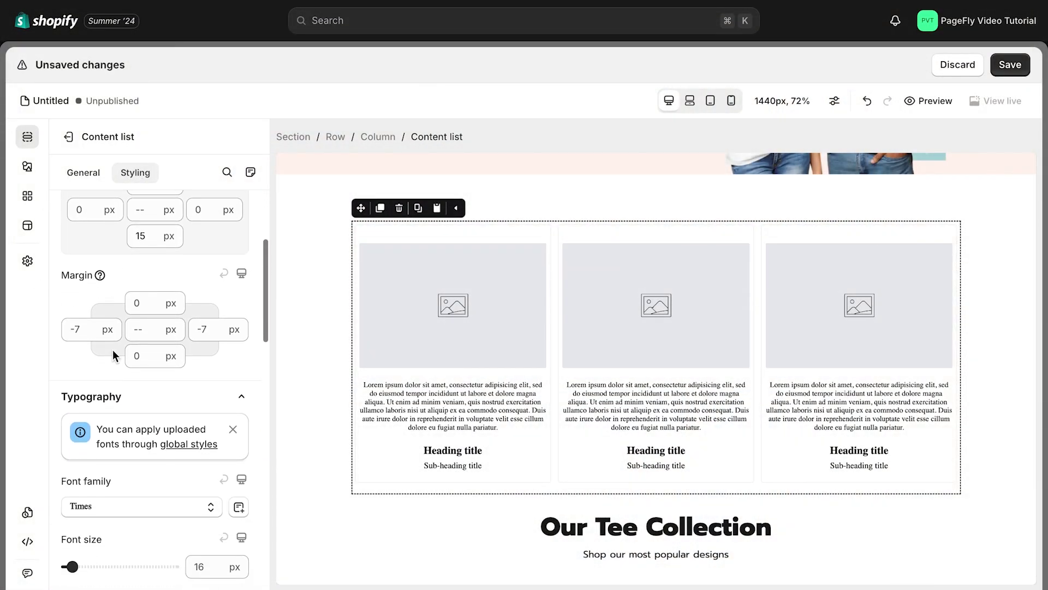
pyautogui.scroll(-8, 150, 381)
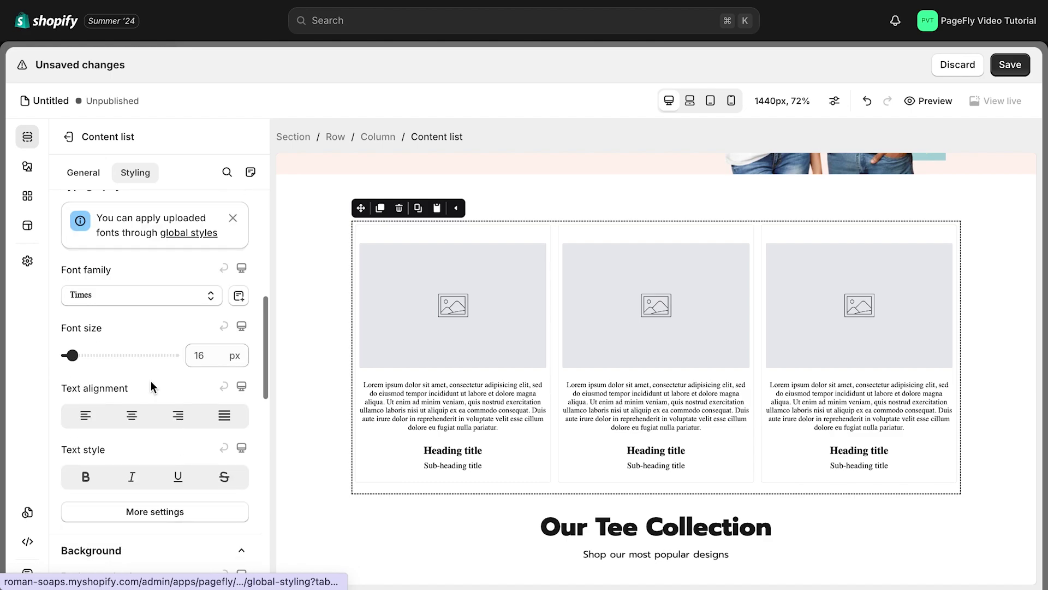
pyautogui.scroll(-3, 87, 372)
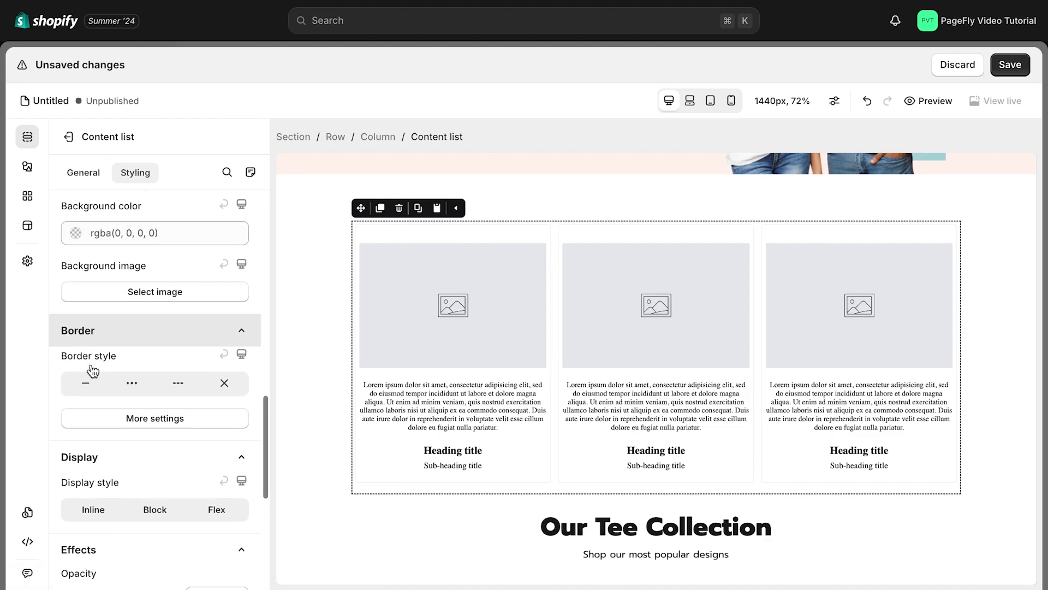
pyautogui.scroll(-4, 77, 453)
pyautogui.scroll(-2, 103, 356)
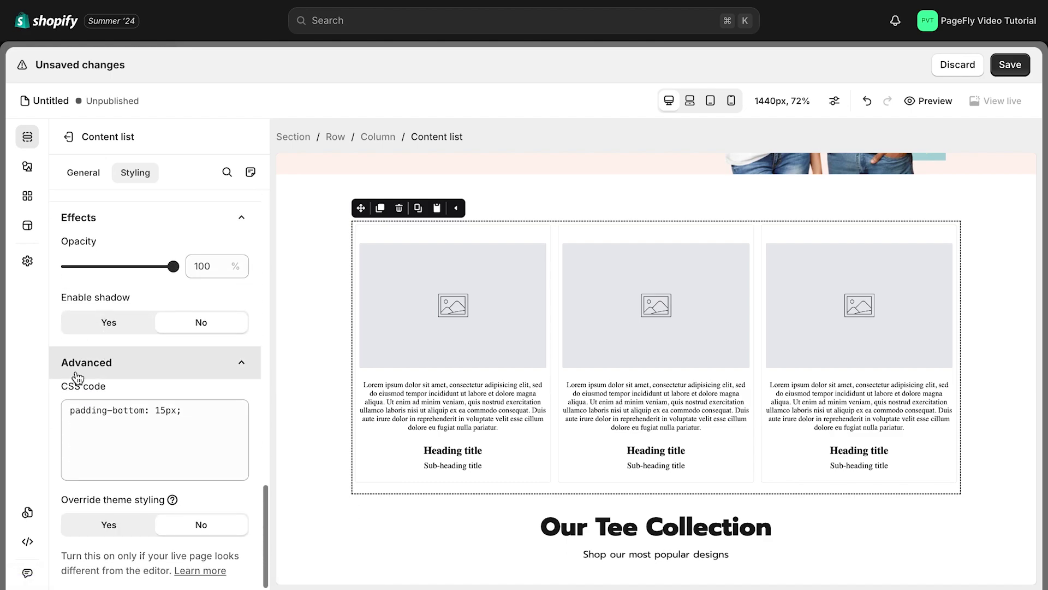
# - Replace the first two card images with the two-women-by-a-car and grey sweatshirt photos
pyautogui.scroll(2, 470, 351)
pyautogui.click(470, 350)
pyautogui.click(470, 350)
pyautogui.click(153, 172)
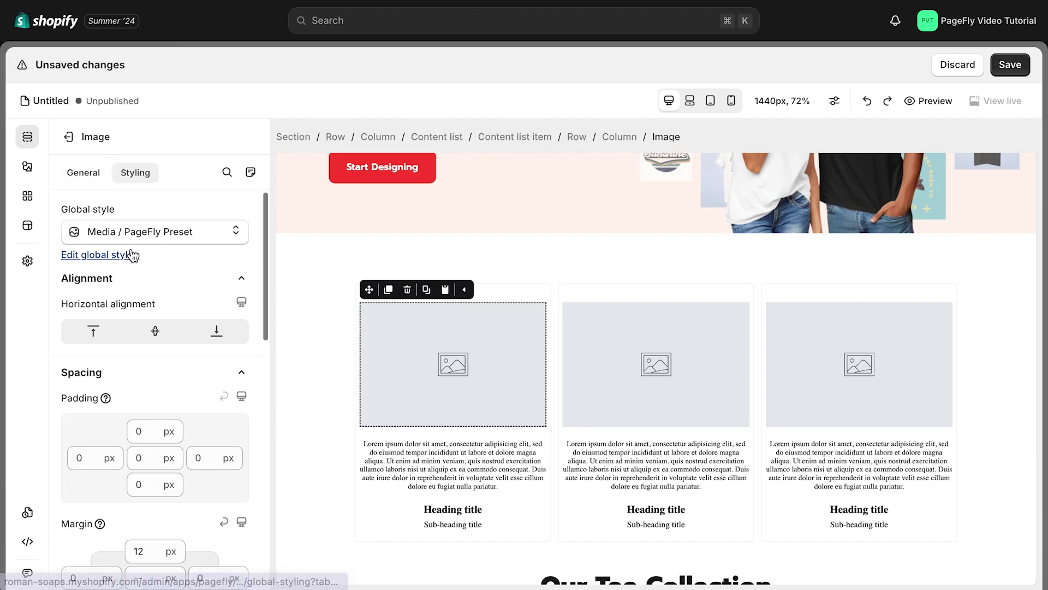
pyautogui.click(83, 172)
pyautogui.click(151, 254)
pyautogui.click(92, 356)
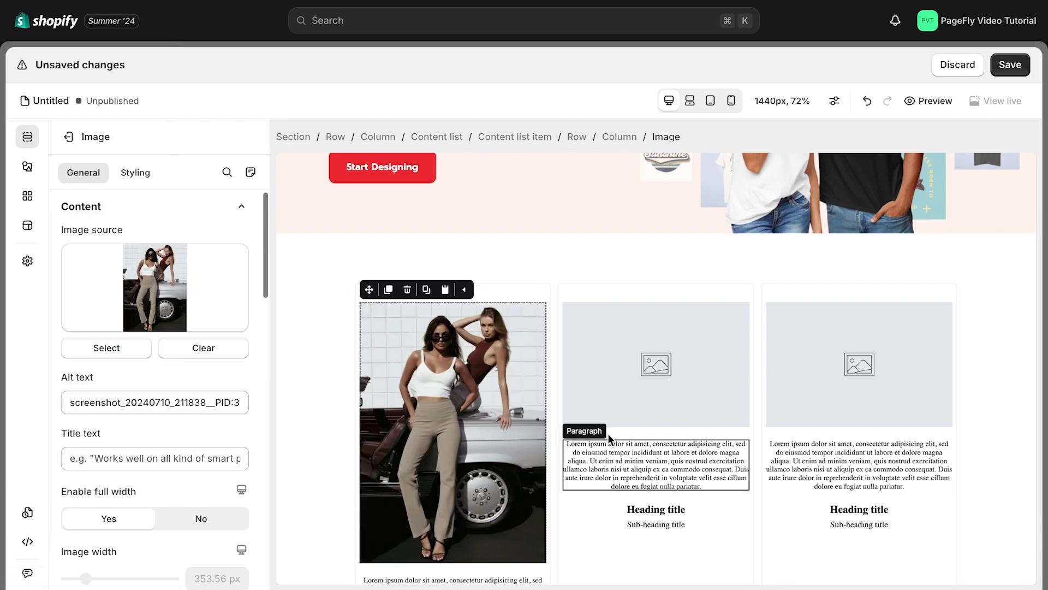
pyautogui.click(628, 382)
pyautogui.click(155, 253)
pyautogui.click(218, 356)
# - Give the third card the beige hoodie group photo and set Image ratio to Custom
pyautogui.click(238, 568)
pyautogui.click(859, 364)
pyautogui.click(155, 253)
pyautogui.scroll(-5, 156, 382)
pyautogui.click(155, 252)
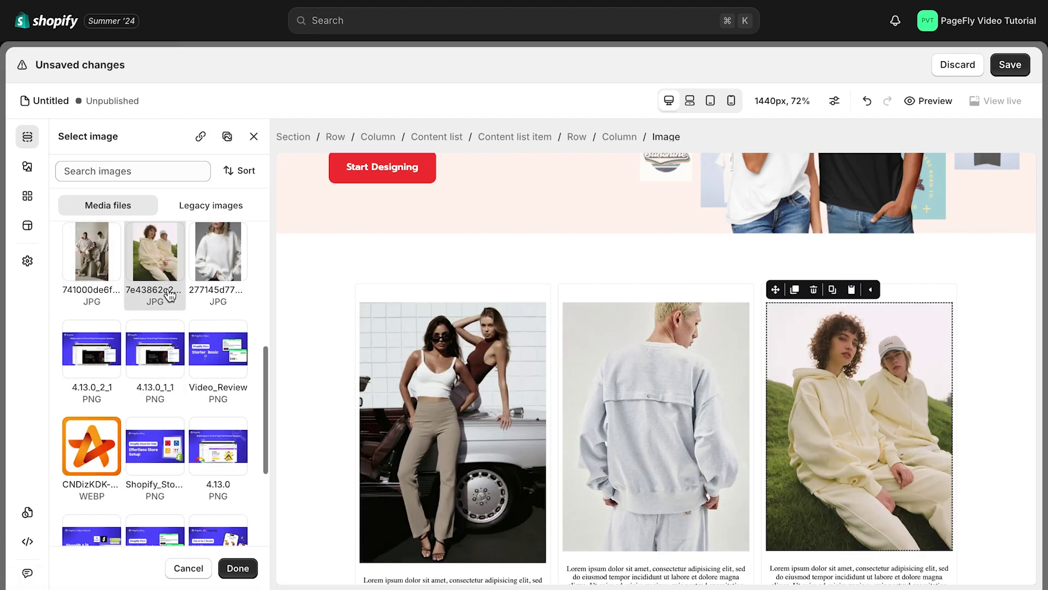
pyautogui.click(237, 567)
pyautogui.scroll(-3, 158, 273)
pyautogui.click(210, 285)
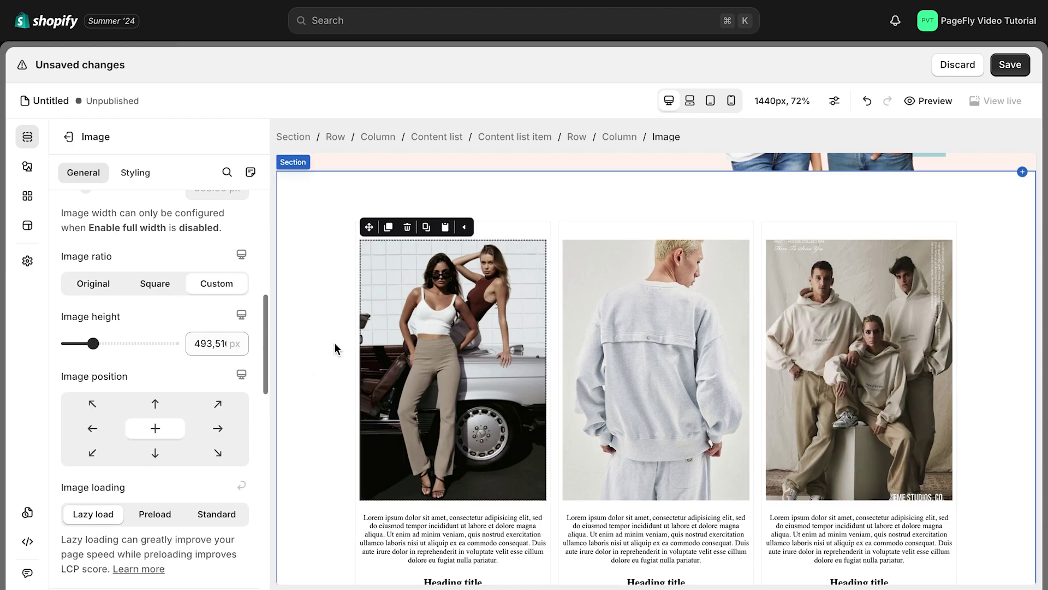
pyautogui.scroll(-2, 336, 347)
pyautogui.click(444, 464)
# - Select the whole Content list and change its font family from Times to Prompt
pyautogui.click(656, 440)
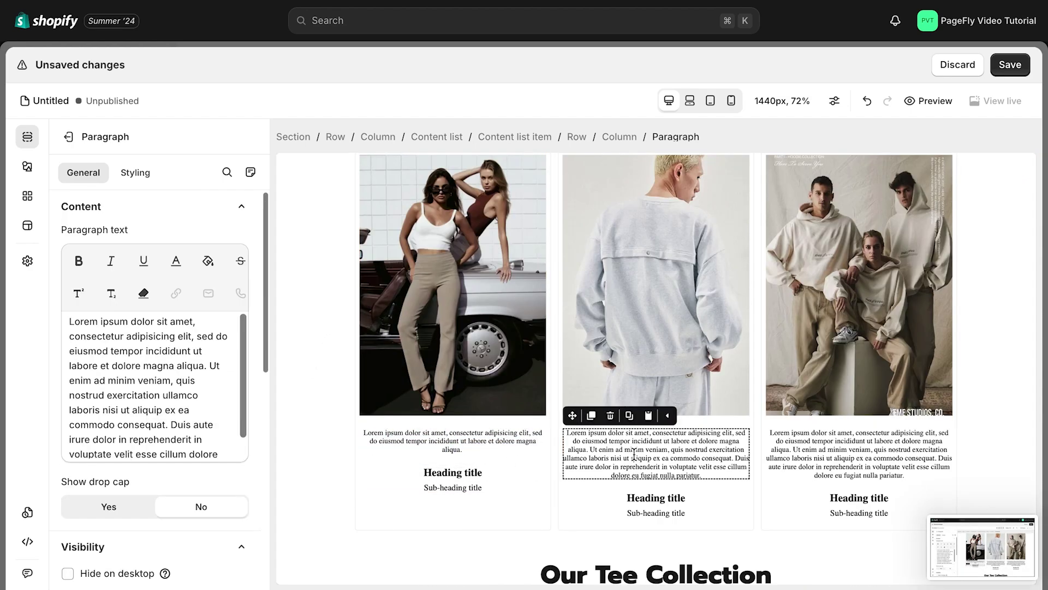
pyautogui.click(858, 440)
pyautogui.click(473, 430)
pyautogui.click(466, 415)
pyautogui.click(456, 162)
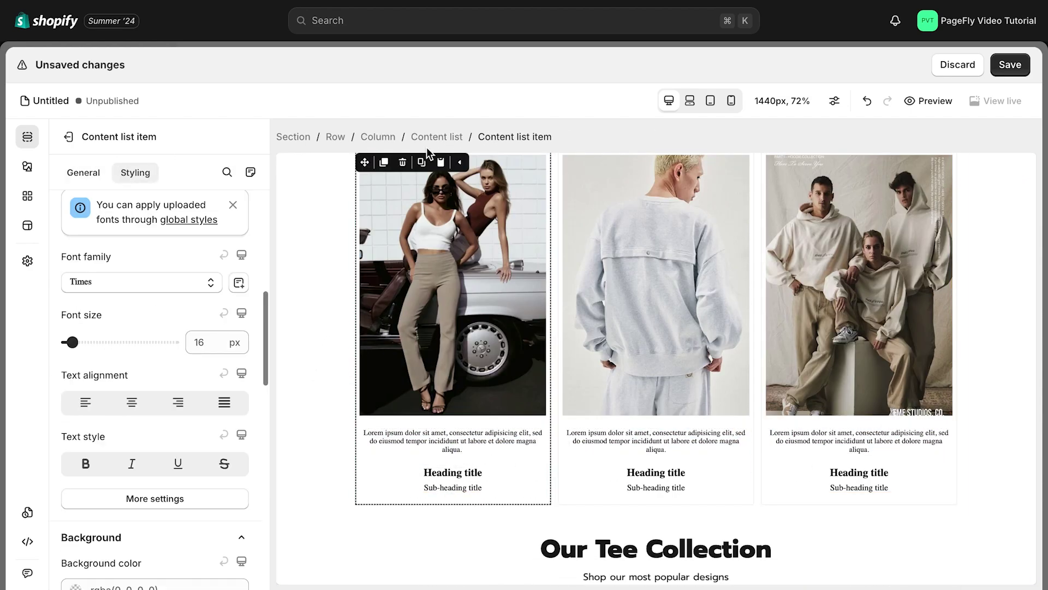
pyautogui.click(456, 162)
pyautogui.scroll(10, 155, 402)
pyautogui.scroll(-2, 154, 403)
pyautogui.click(136, 410)
pyautogui.scroll(-8, 115, 328)
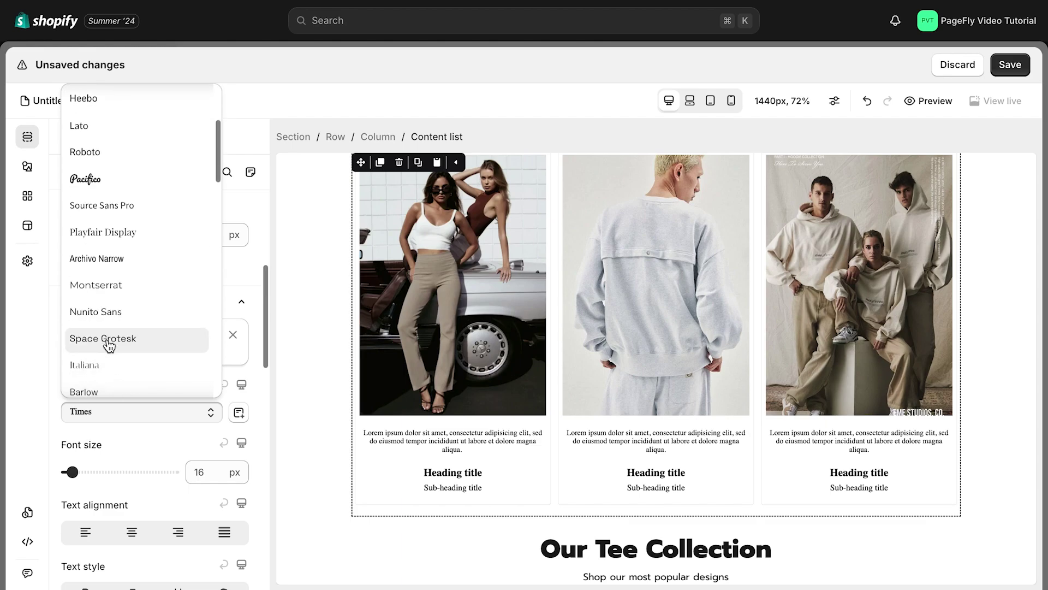
pyautogui.scroll(-3, 109, 344)
pyautogui.click(94, 284)
# - Adjust a value in the More typography settings, then select the first card's heading
pyautogui.click(383, 442)
pyautogui.scroll(-10, 117, 391)
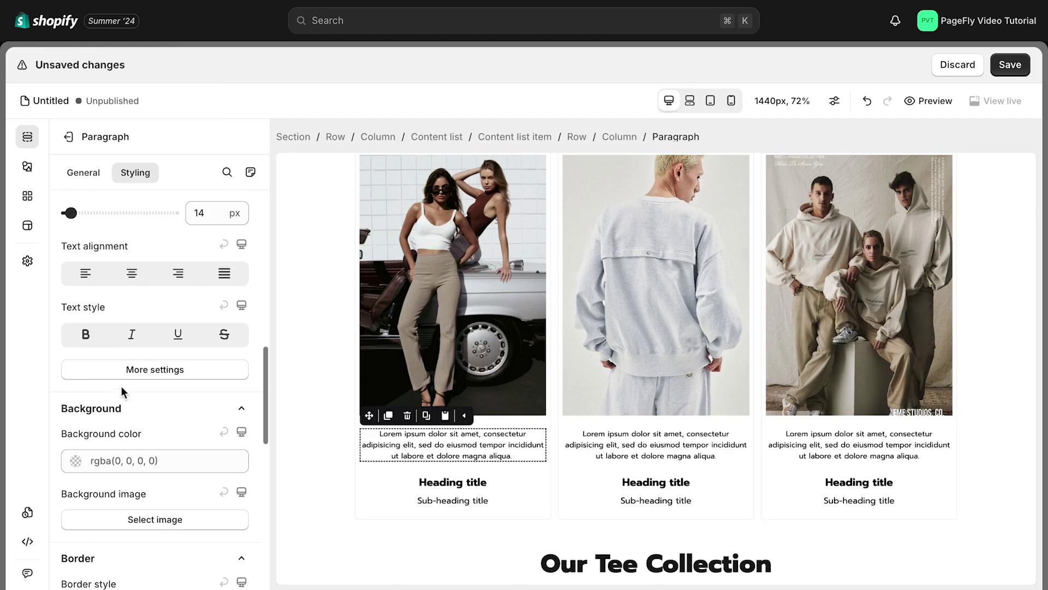
pyautogui.scroll(4, 117, 391)
pyautogui.scroll(5, 210, 351)
pyautogui.scroll(-6, 211, 426)
pyautogui.scroll(-2, 210, 425)
pyautogui.click(155, 418)
pyautogui.moveTo(78, 320); pyautogui.dragTo(125, 319)
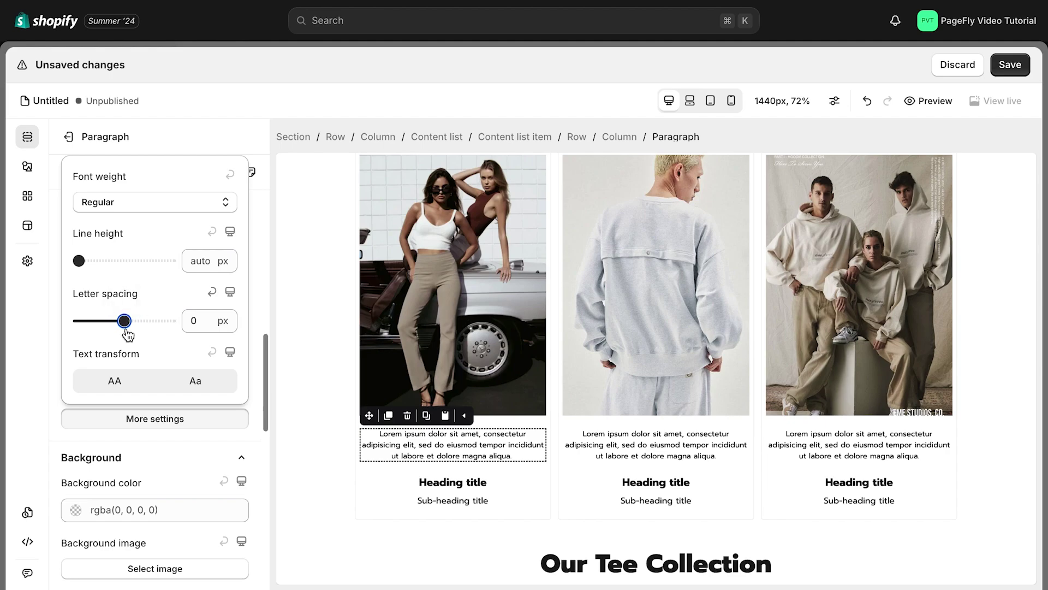
pyautogui.click(432, 484)
pyautogui.scroll(-3, 197, 415)
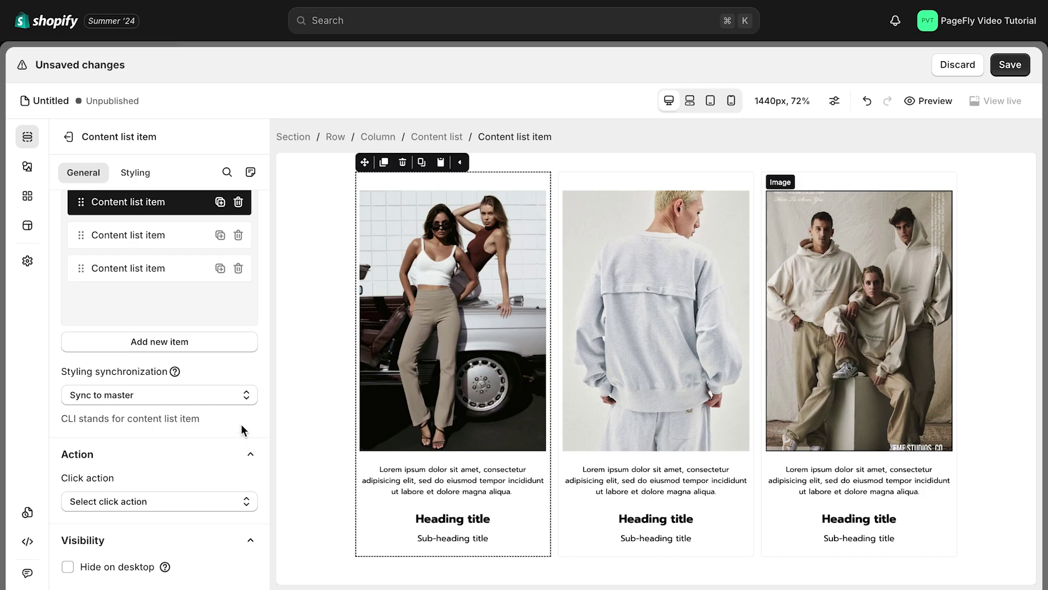
# - Keep the item's styling synchronization at Sync to master and set its font family to Sofia
pyautogui.click(224, 398)
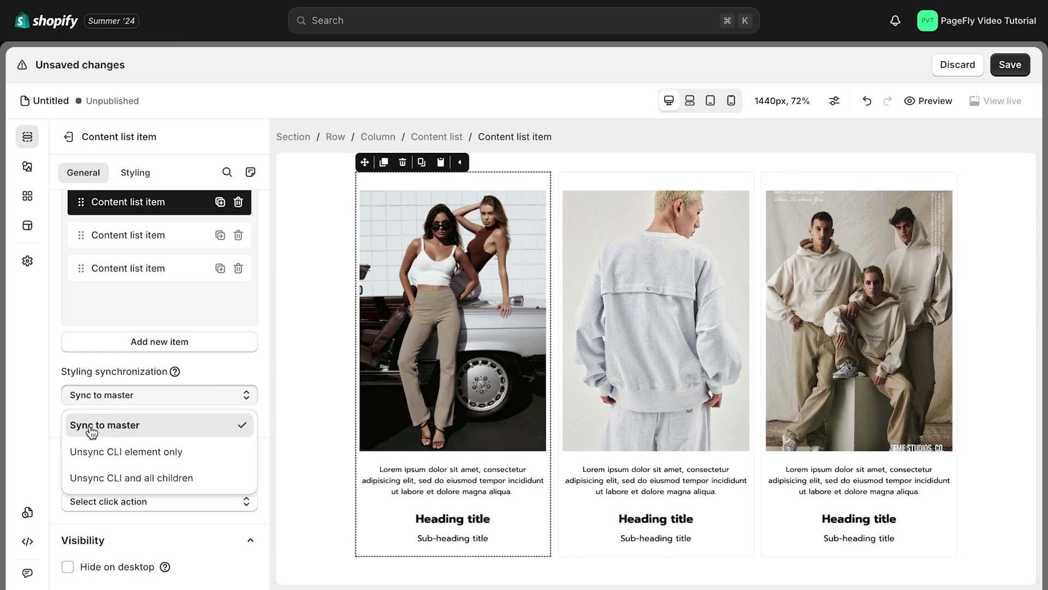
pyautogui.click(92, 431)
pyautogui.click(135, 172)
pyautogui.click(117, 262)
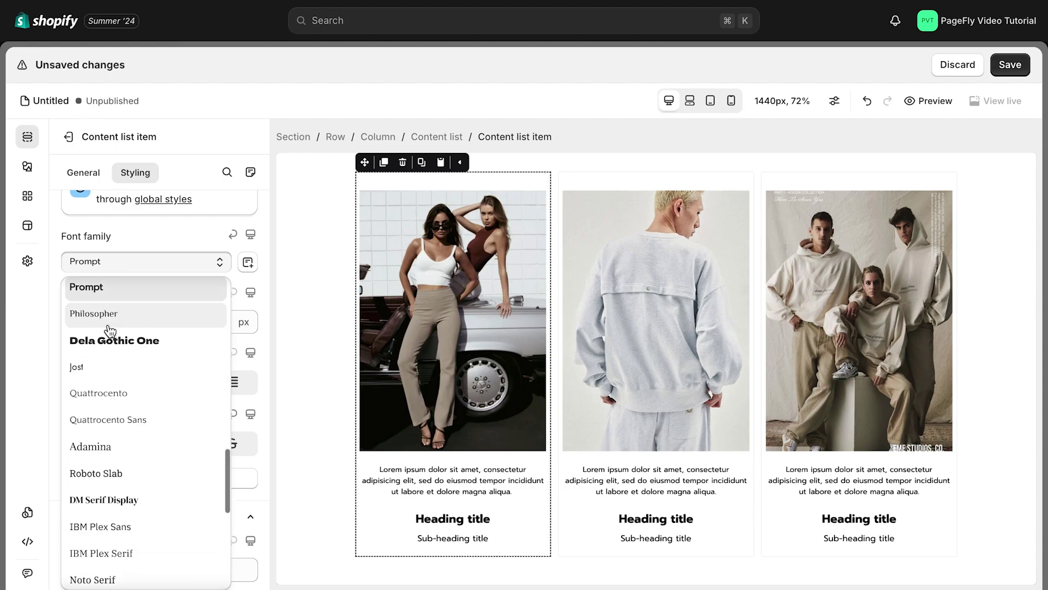
pyautogui.scroll(3, 110, 331)
pyautogui.click(76, 339)
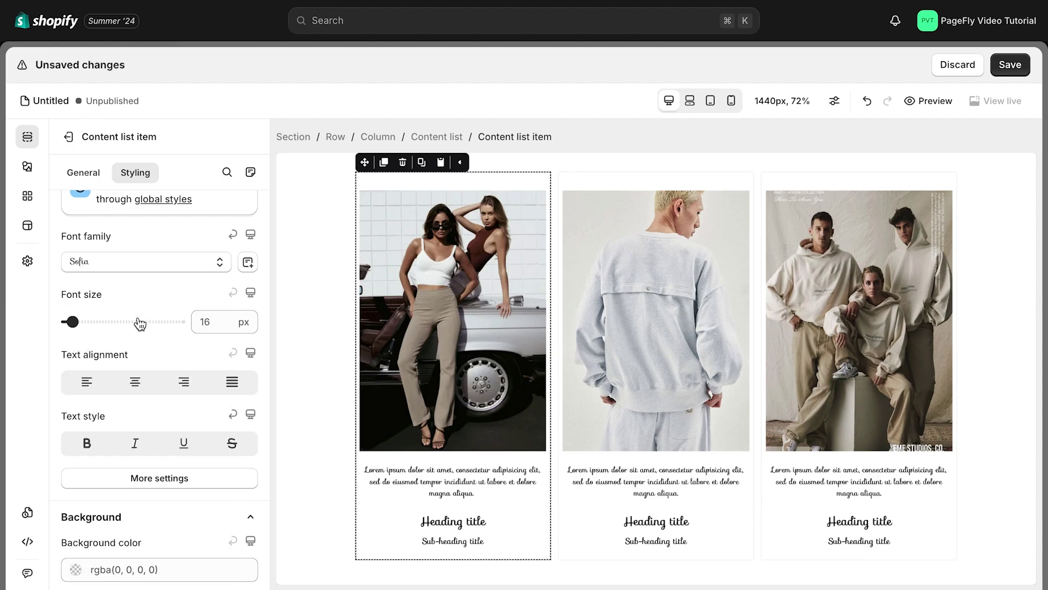
pyautogui.click(97, 179)
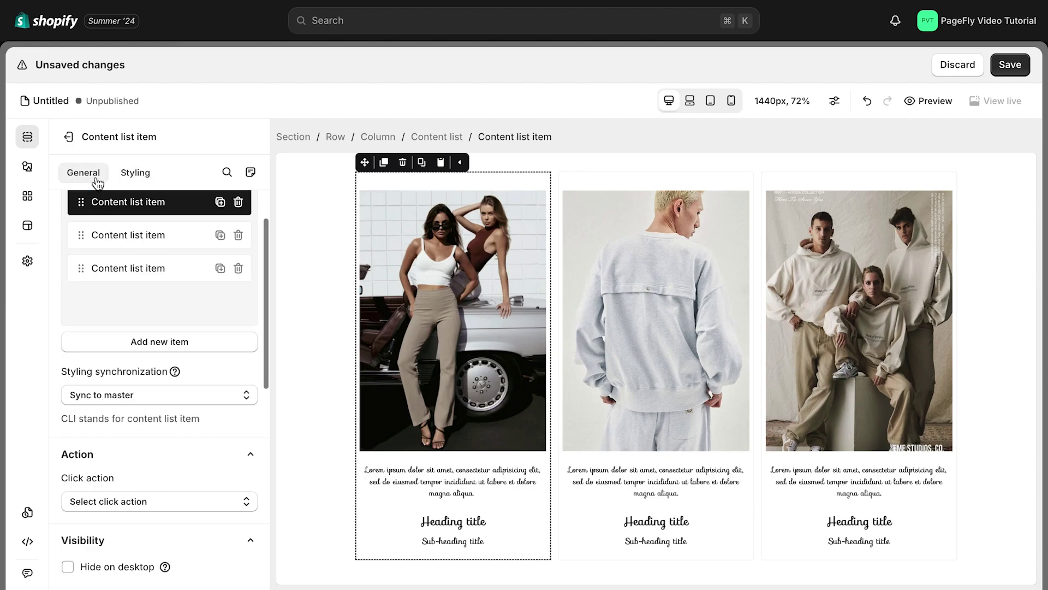
pyautogui.click(105, 395)
# - Set the first card to Unsync CLI element only and change its font to Prompt
pyautogui.click(109, 451)
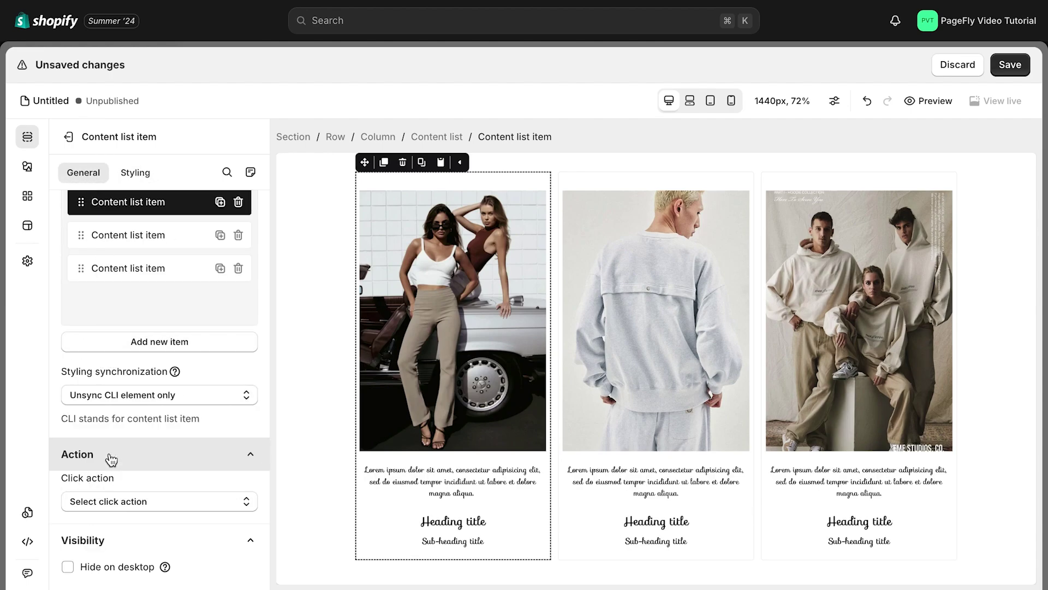
pyautogui.click(136, 173)
pyautogui.click(131, 262)
pyautogui.scroll(-3, 108, 337)
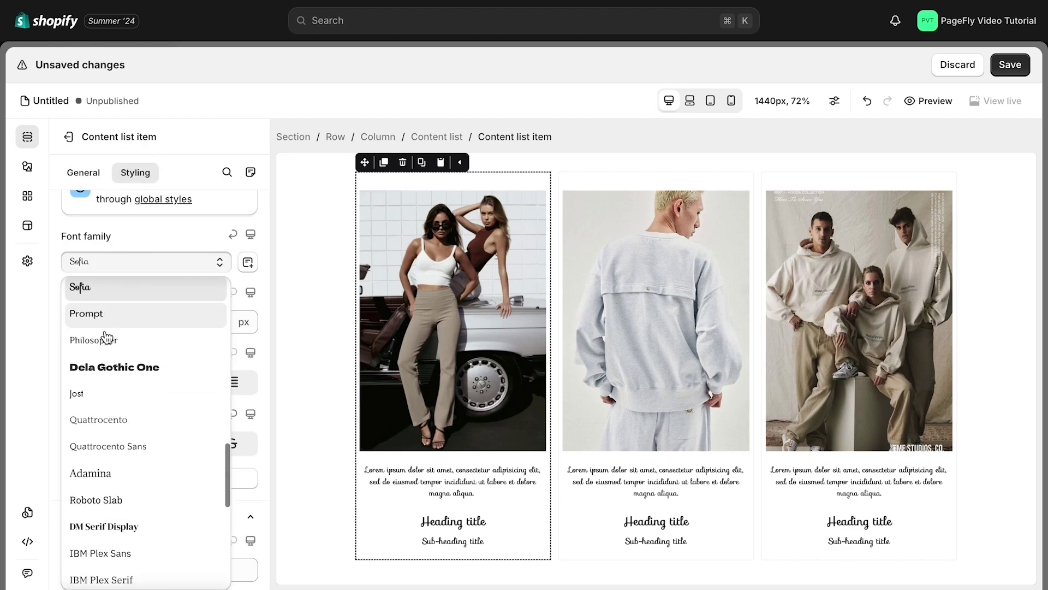
pyautogui.click(96, 321)
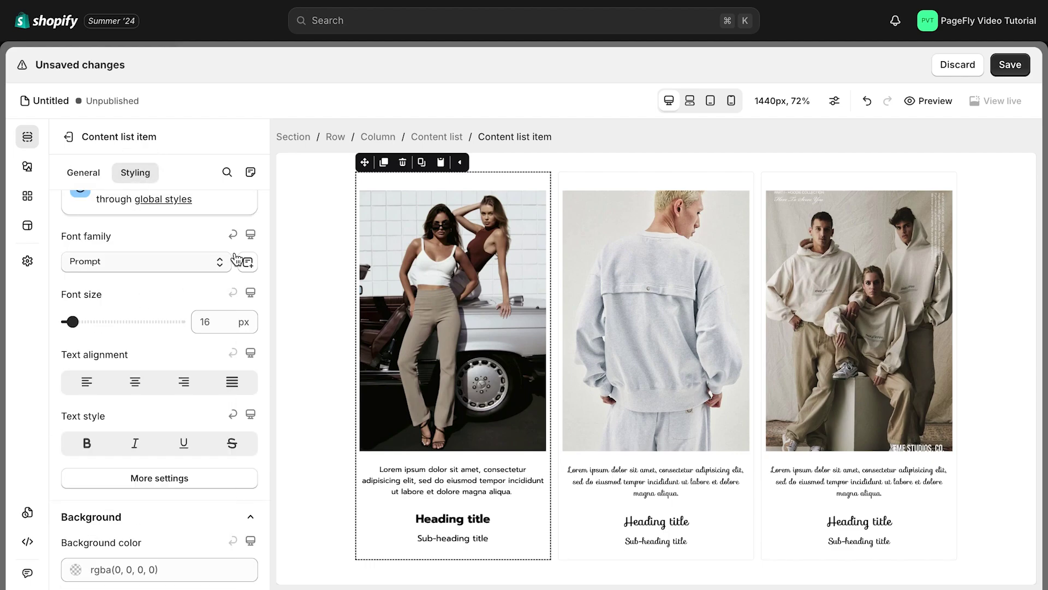
# - Switch to Unsync CLI and all children, set the font to Prompt again, and save
pyautogui.click(101, 178)
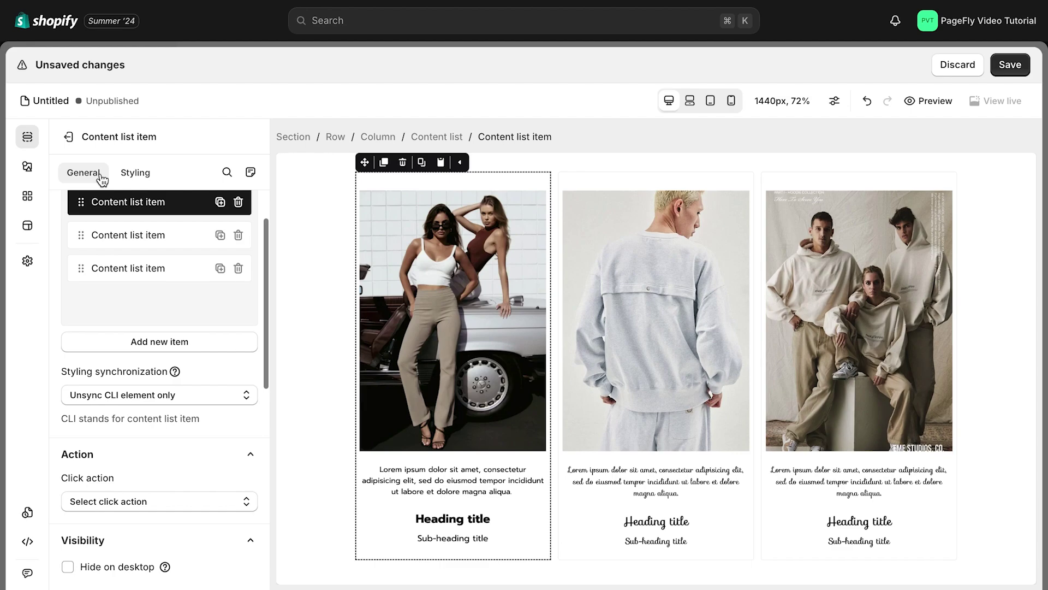
pyautogui.click(115, 401)
pyautogui.click(127, 474)
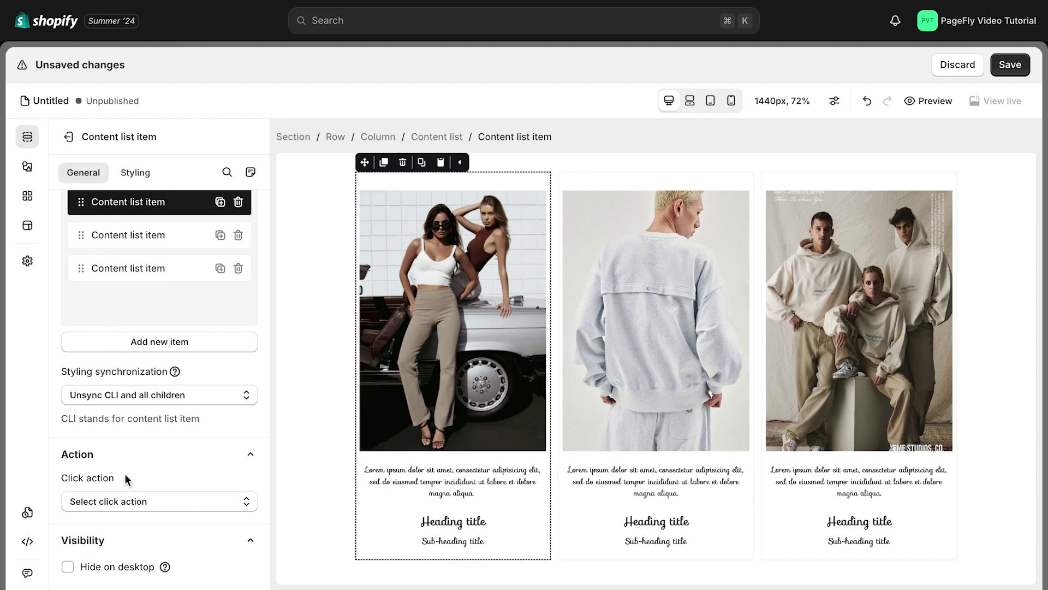
pyautogui.click(140, 173)
pyautogui.click(93, 262)
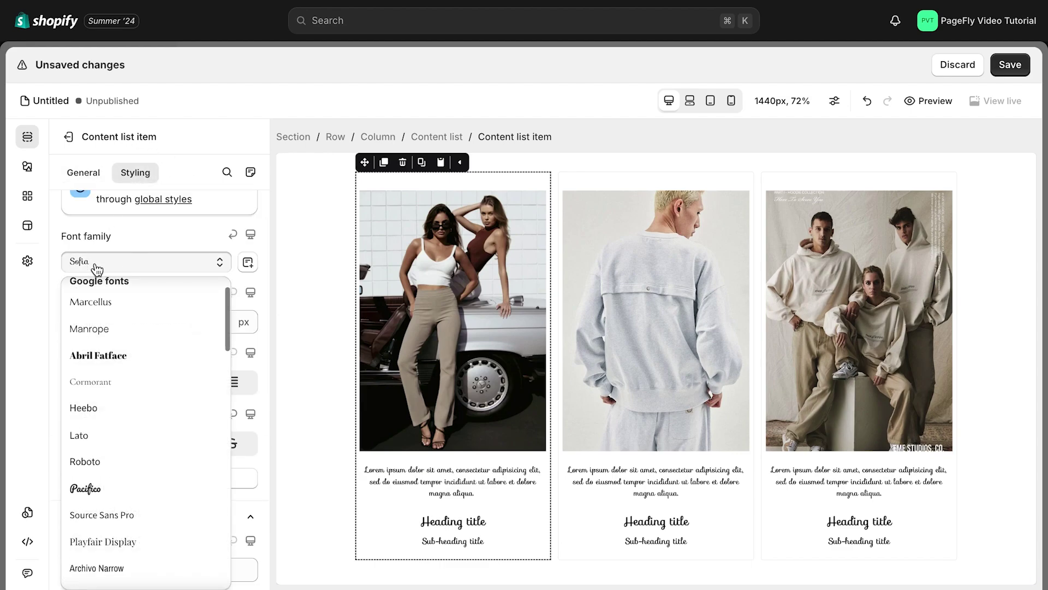
pyautogui.scroll(-5, 93, 305)
pyautogui.click(95, 319)
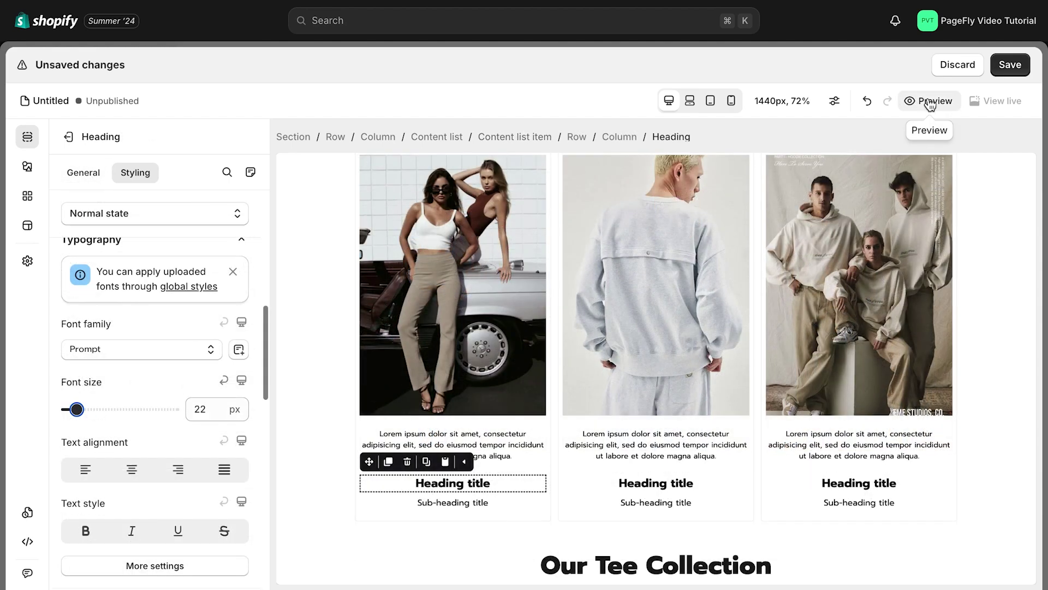
pyautogui.click(929, 101)
pyautogui.click(1012, 144)
# - Confirm the page save, switch to the 320px mobile view, and advance the carousel to its third photo
pyautogui.click(1010, 64)
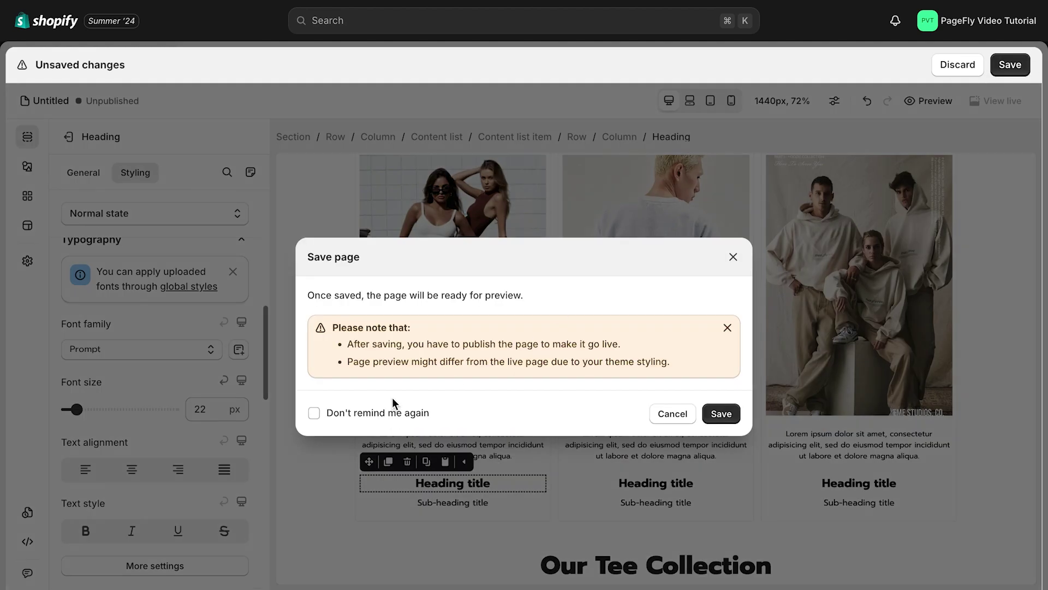
pyautogui.click(720, 412)
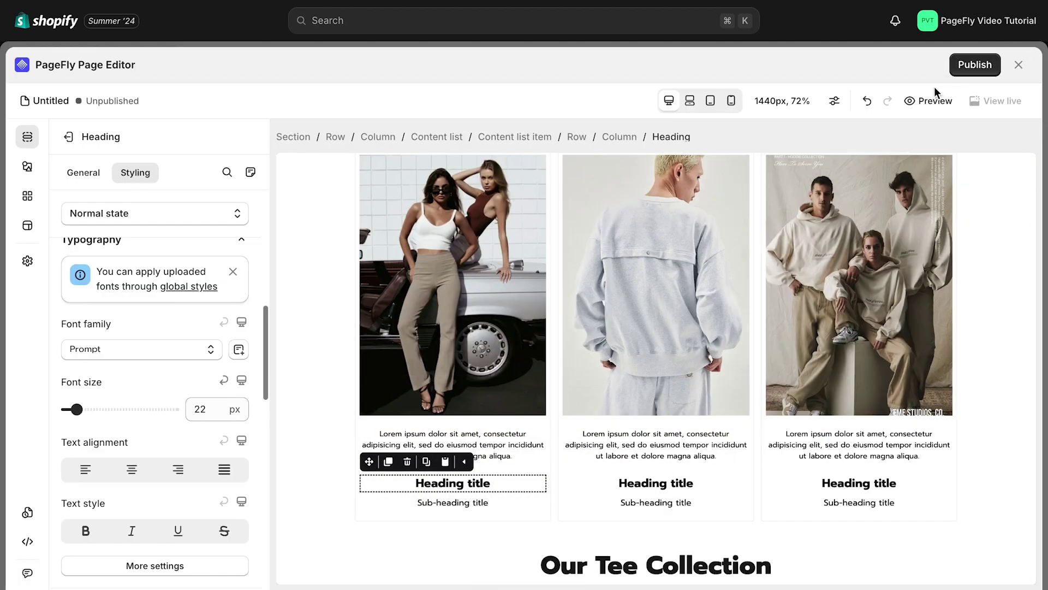
pyautogui.click(731, 100)
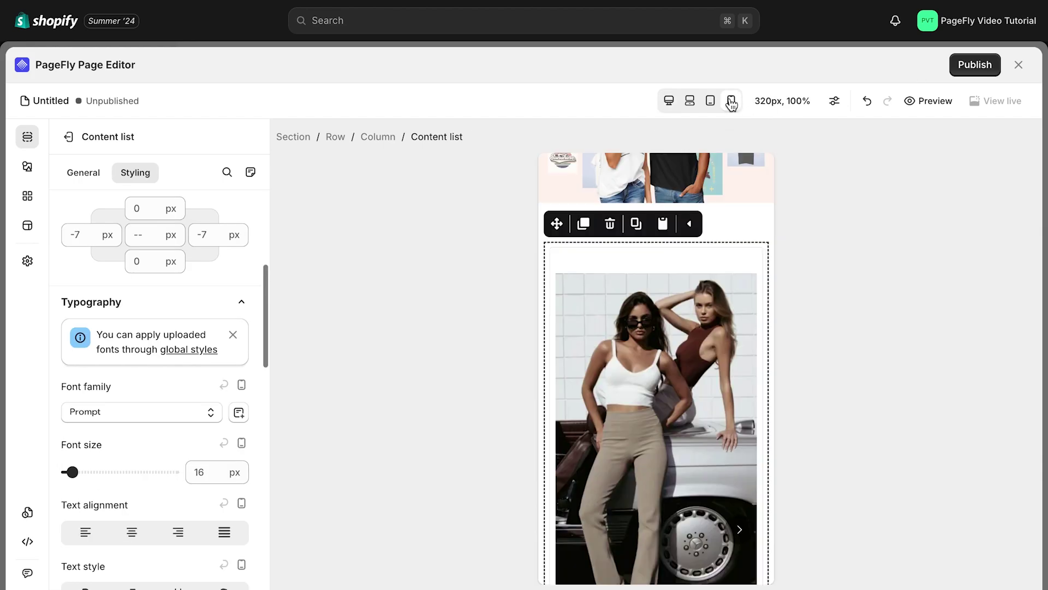
pyautogui.click(740, 440)
pyautogui.click(740, 440)
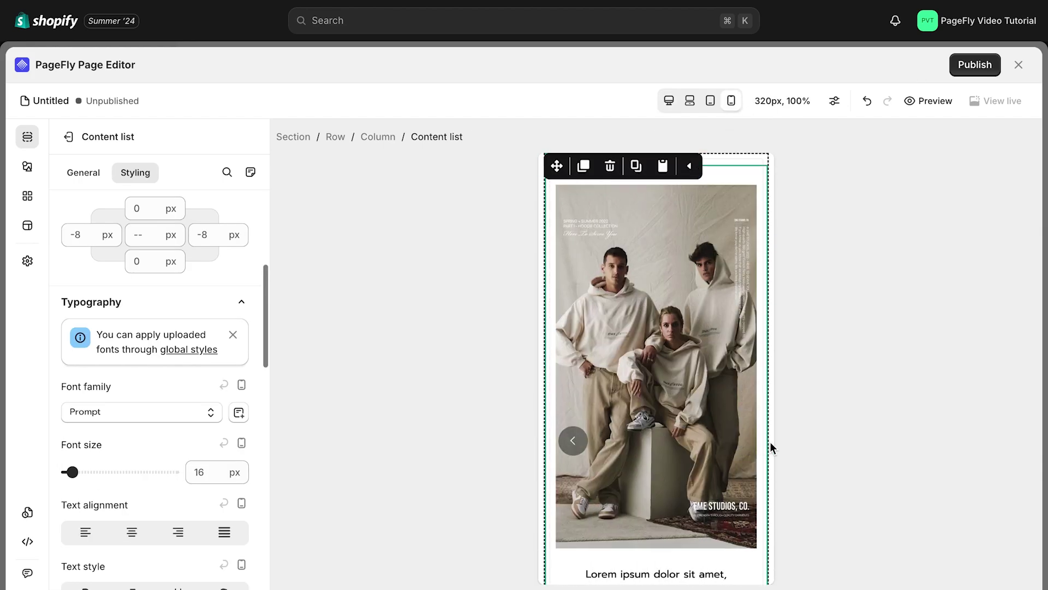